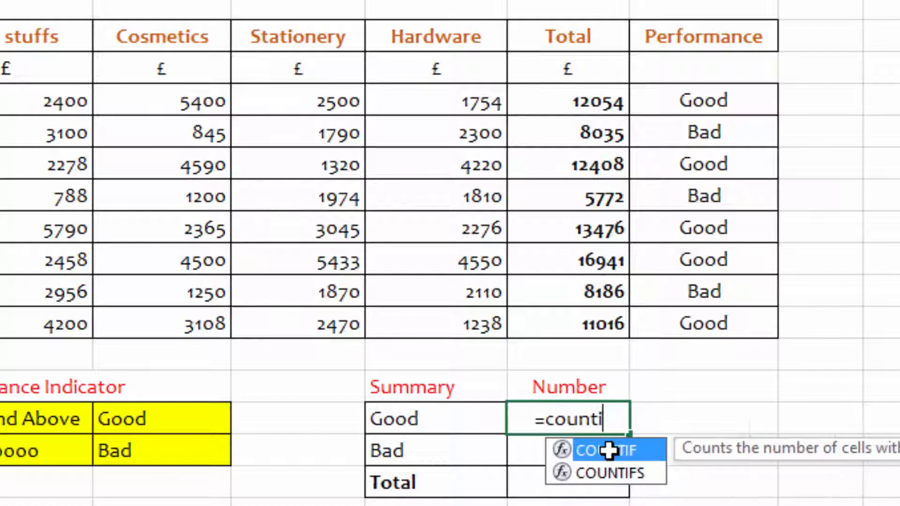
# - Complete the COUNTIF formula in the summary's Good row to count "Good" across the Performance range G5:G12
pyautogui.write('f')
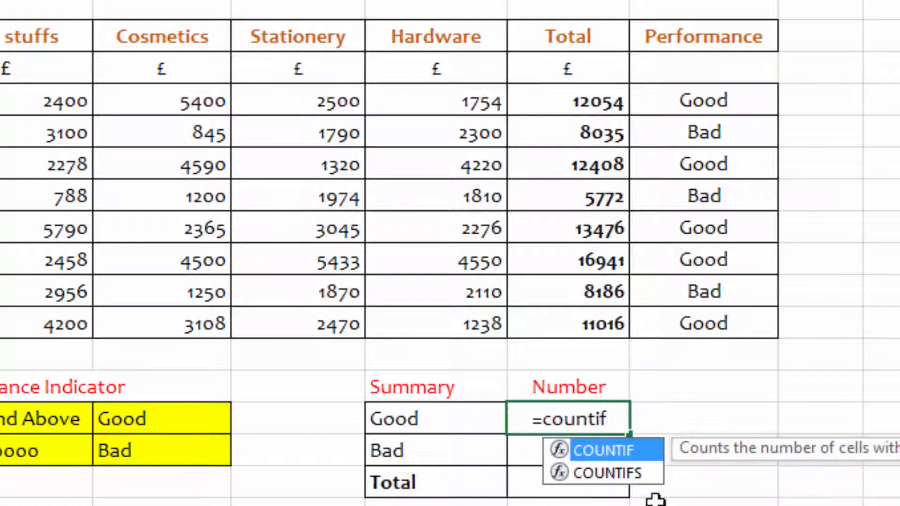
pyautogui.doubleClick(625, 451)
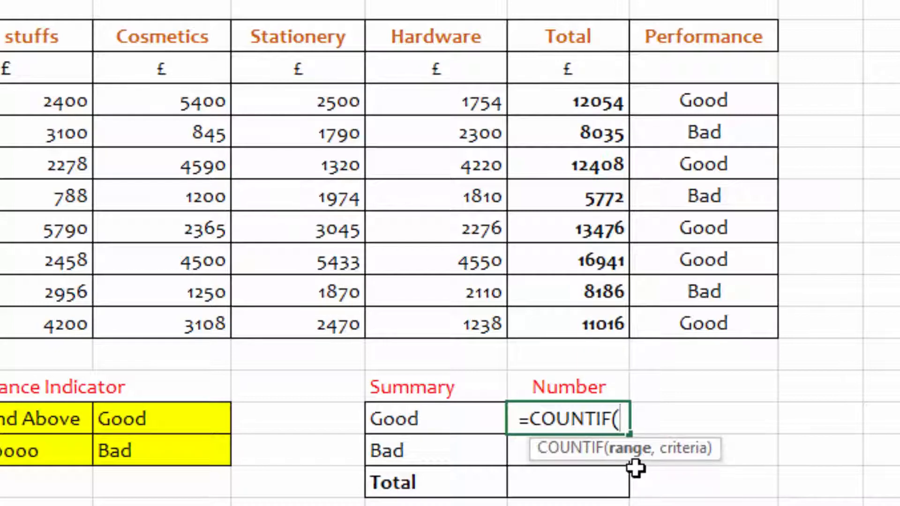
pyautogui.moveTo(689, 93); pyautogui.dragTo(715, 328)
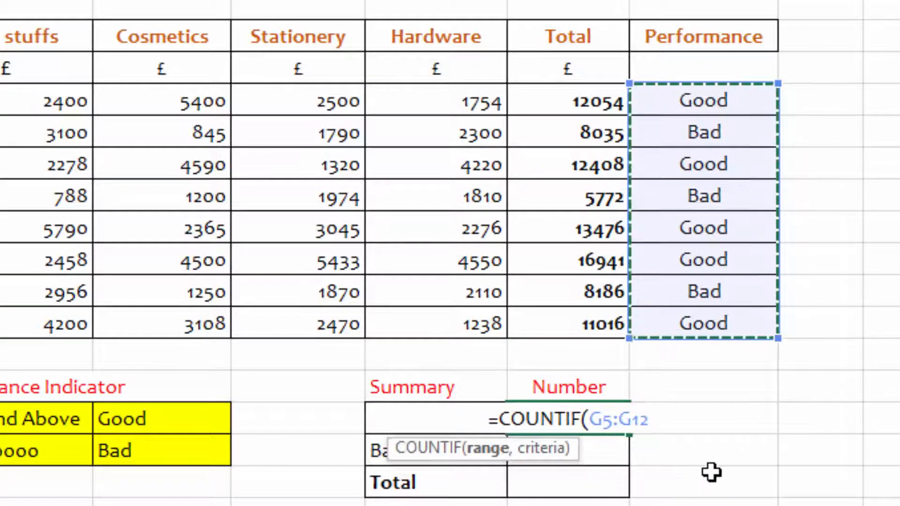
pyautogui.write(',')
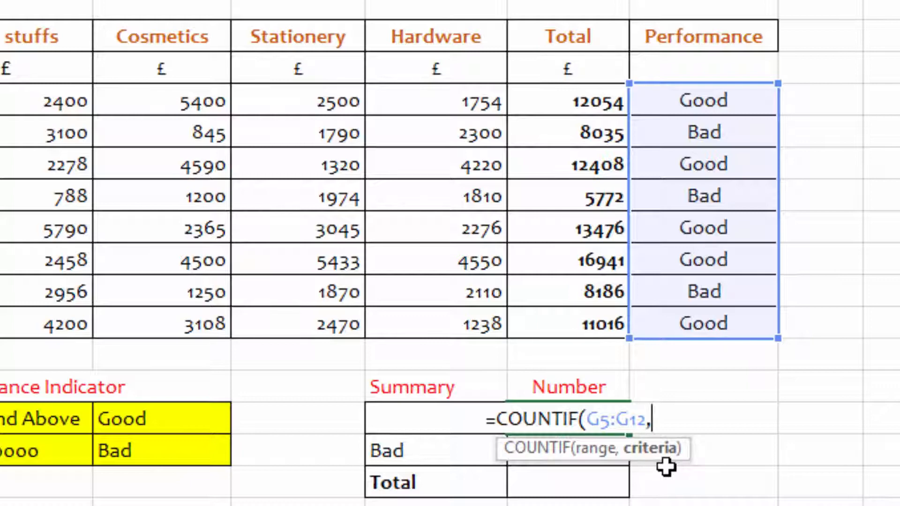
pyautogui.write('"')
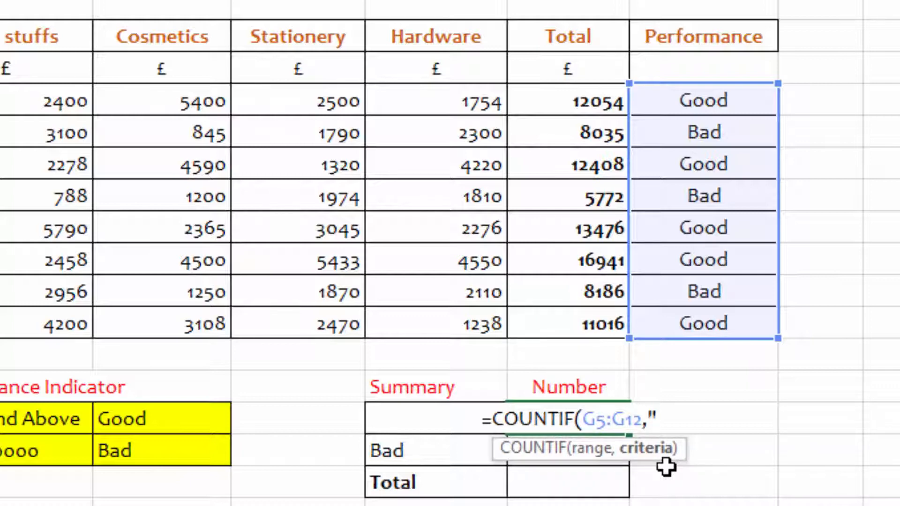
pyautogui.write('Goo')
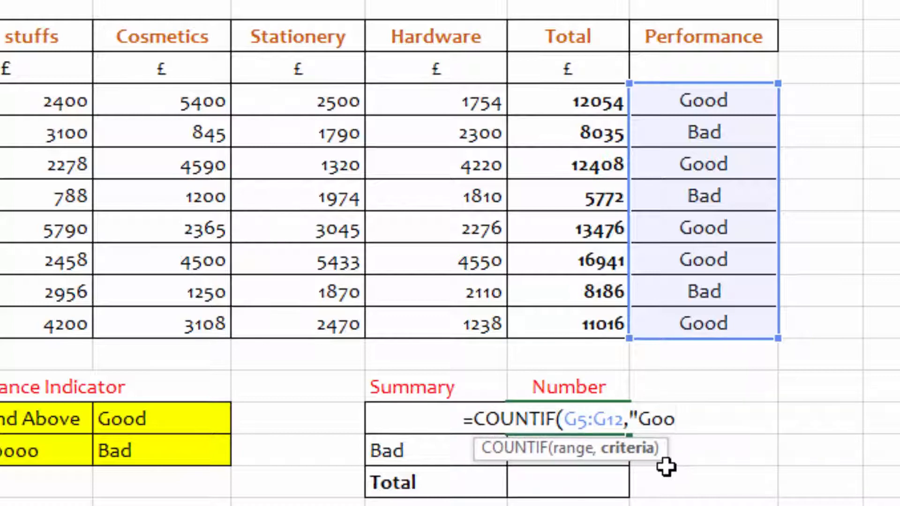
pyautogui.write('d"')
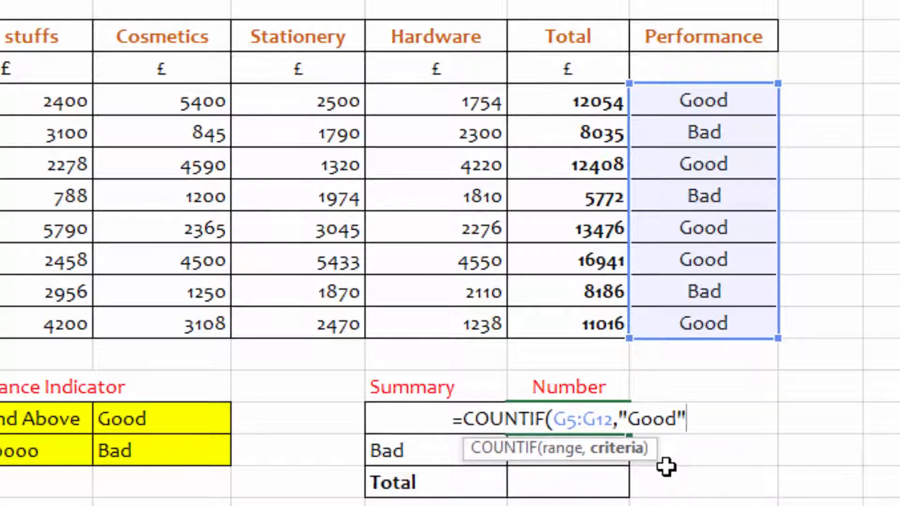
pyautogui.write(')')
pyautogui.press('Return')
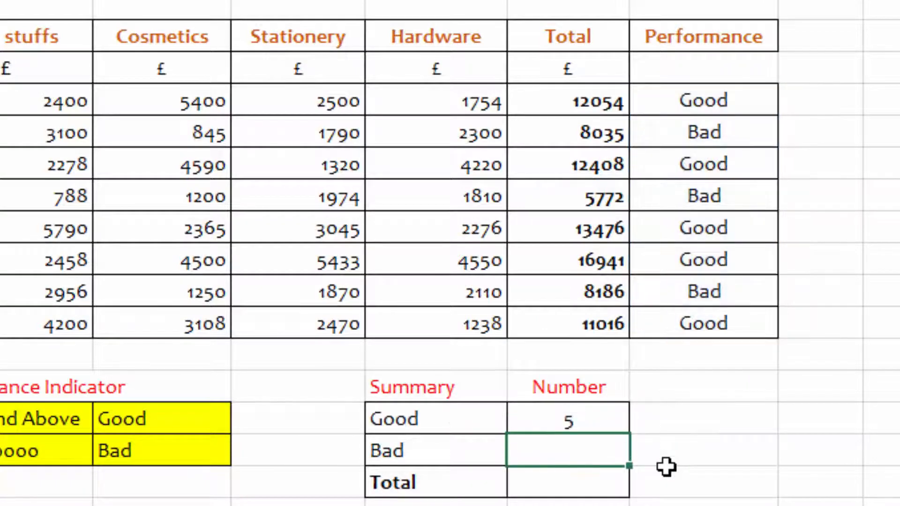
# - Check the summary's Good count against the individual Good entries in the Performance column
pyautogui.click(606, 424)
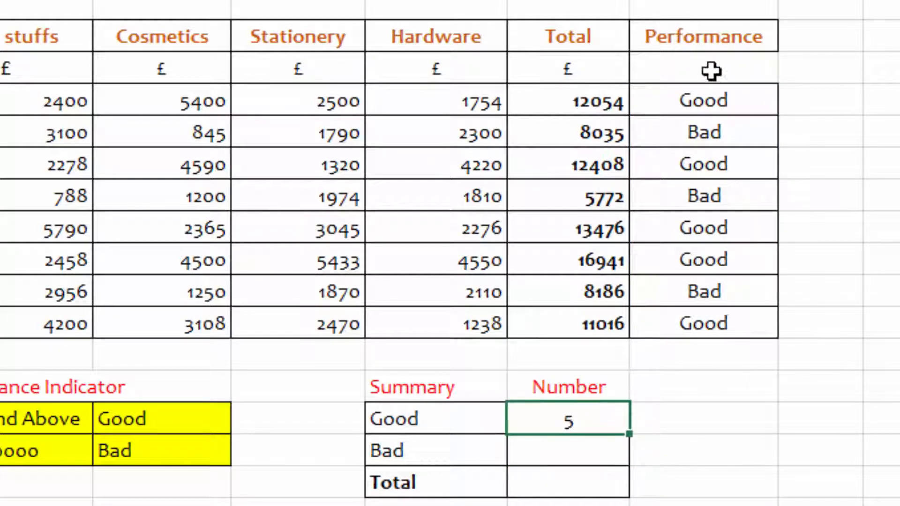
pyautogui.click(730, 94)
pyautogui.click(718, 170)
pyautogui.click(719, 218)
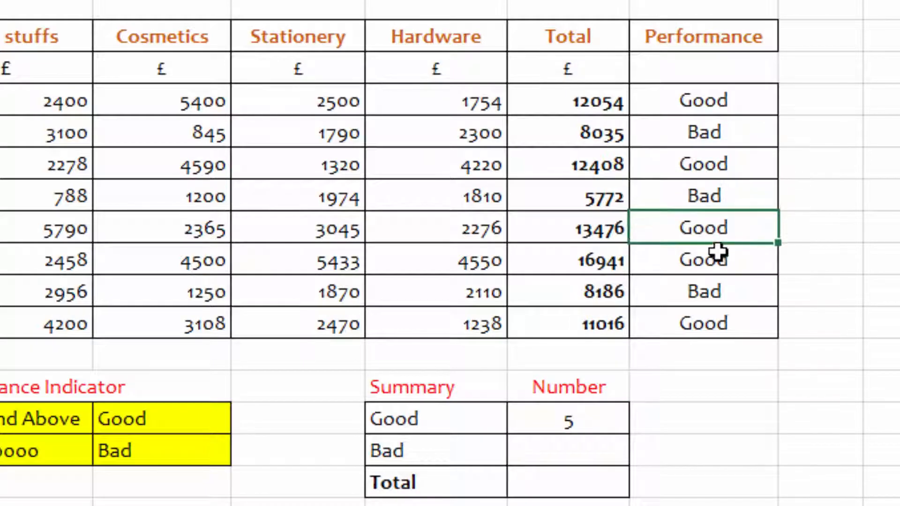
pyautogui.click(718, 257)
pyautogui.click(718, 291)
pyautogui.click(718, 321)
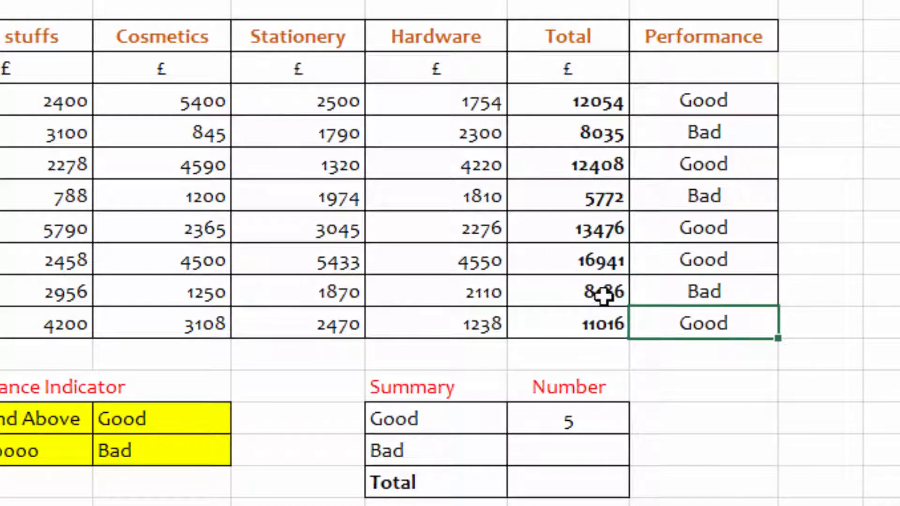
# - Enter =COUNTIF(G5:G12,"Bad") in the Number cell of the summary's Bad row
pyautogui.click(556, 452)
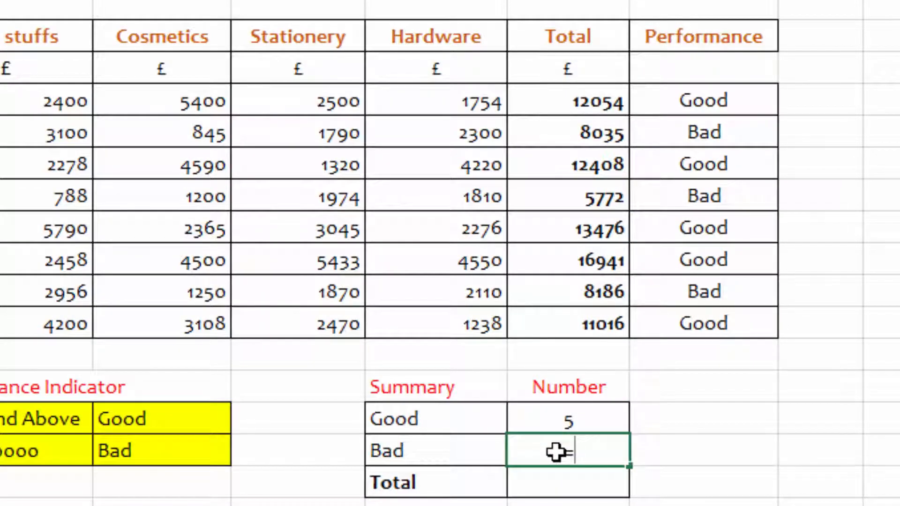
pyautogui.write('=cou')
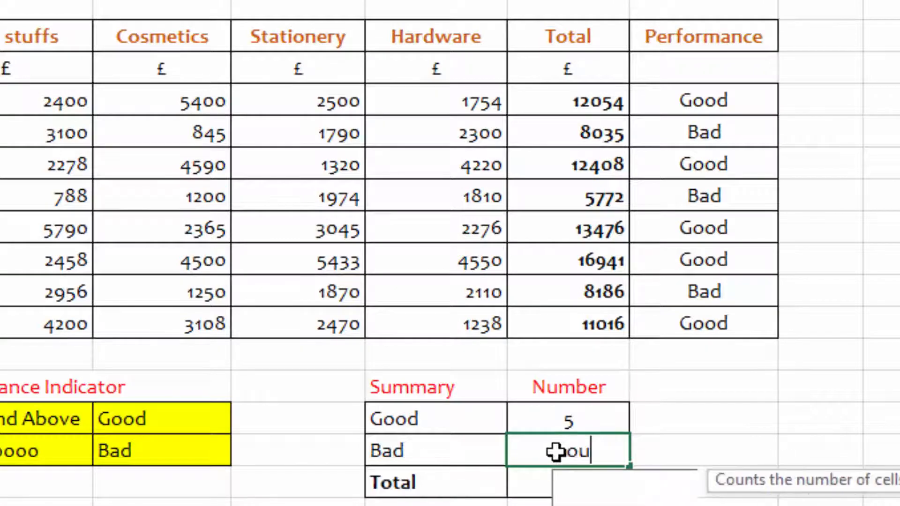
pyautogui.write('ntif')
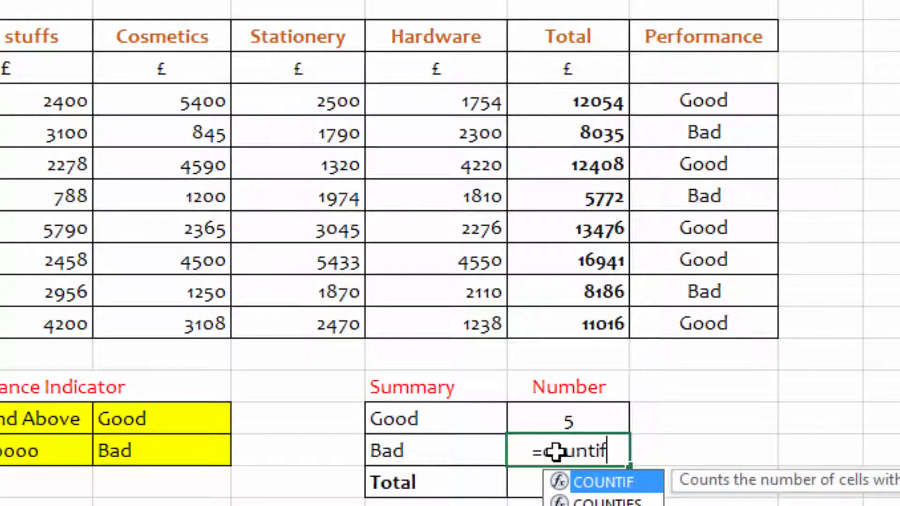
pyautogui.doubleClick(610, 482)
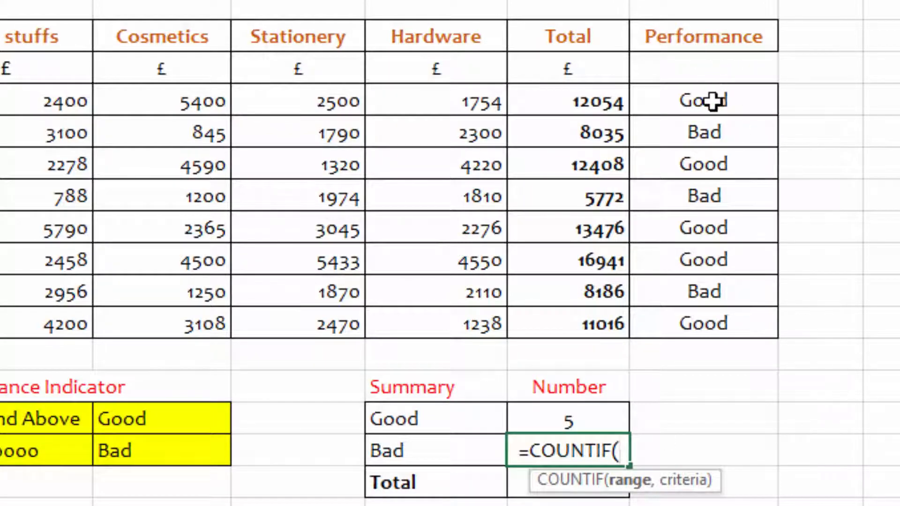
pyautogui.moveTo(712, 101); pyautogui.dragTo(731, 328)
pyautogui.write(',')
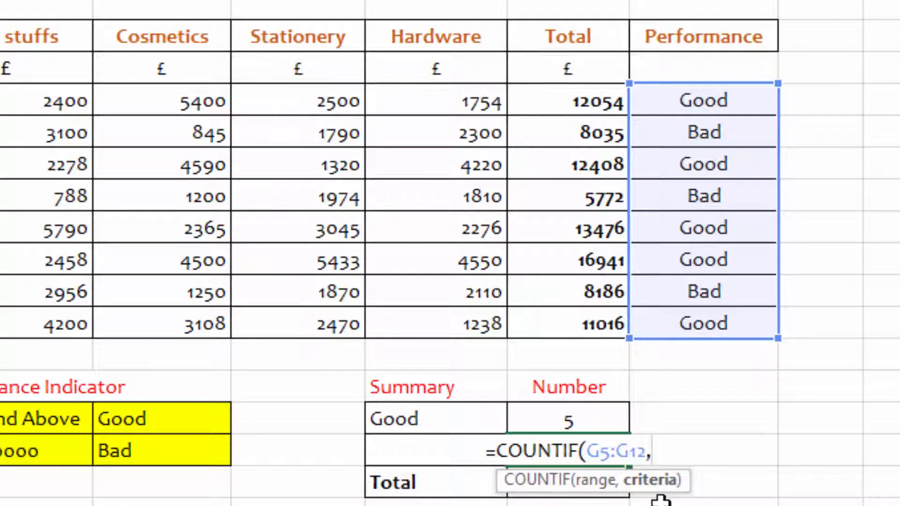
pyautogui.write('"Bad')
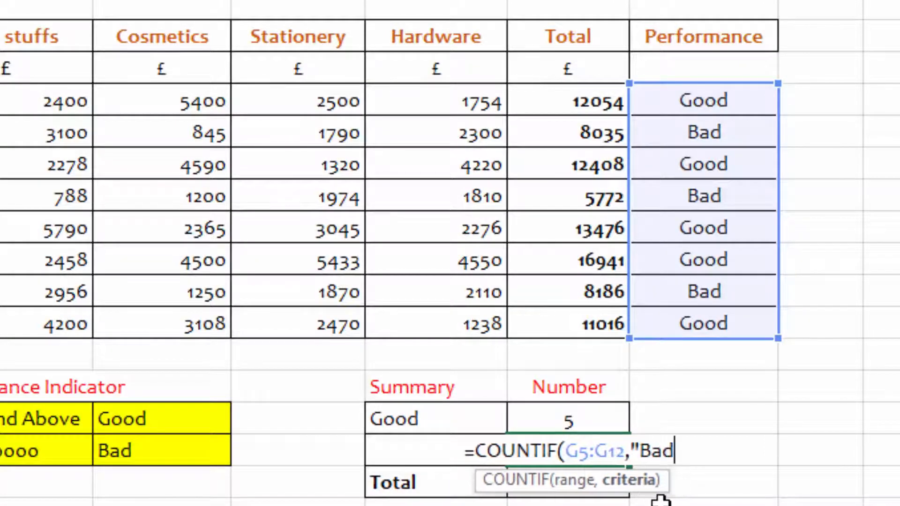
pyautogui.write('"')
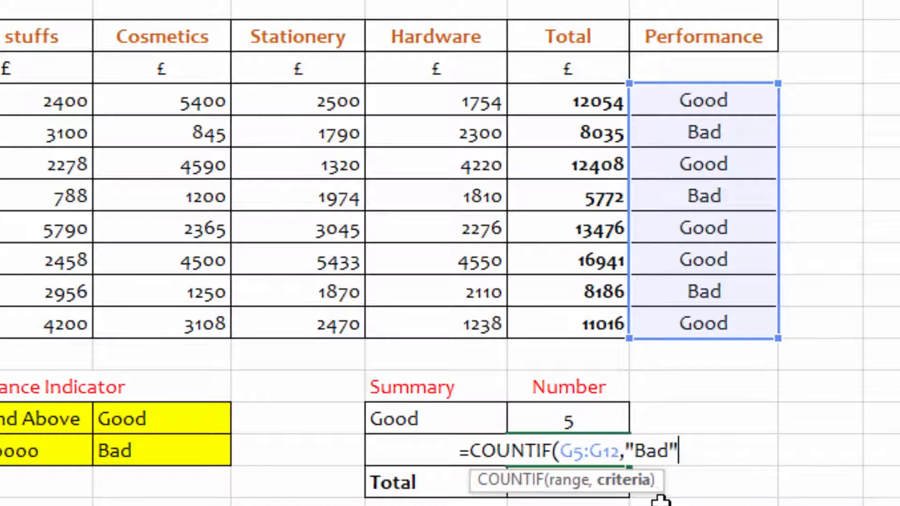
pyautogui.write(')')
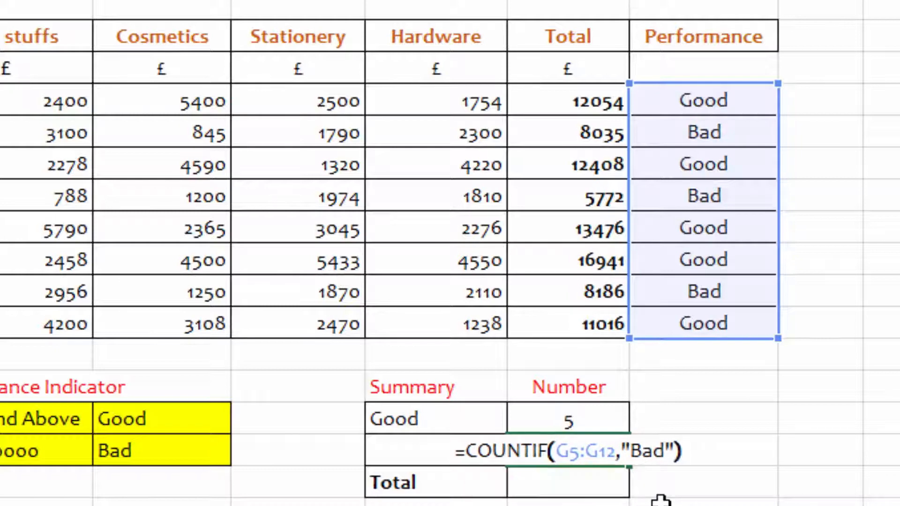
pyautogui.press('Return')
# - Check the summary's Bad count against the Bad entries in the Performance column, and review both COUNTIF formulas
pyautogui.click(656, 448)
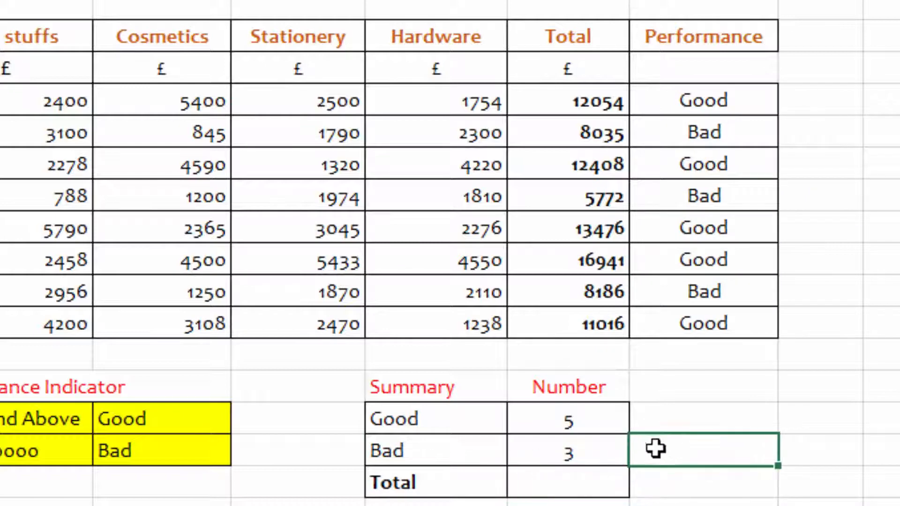
pyautogui.click(564, 460)
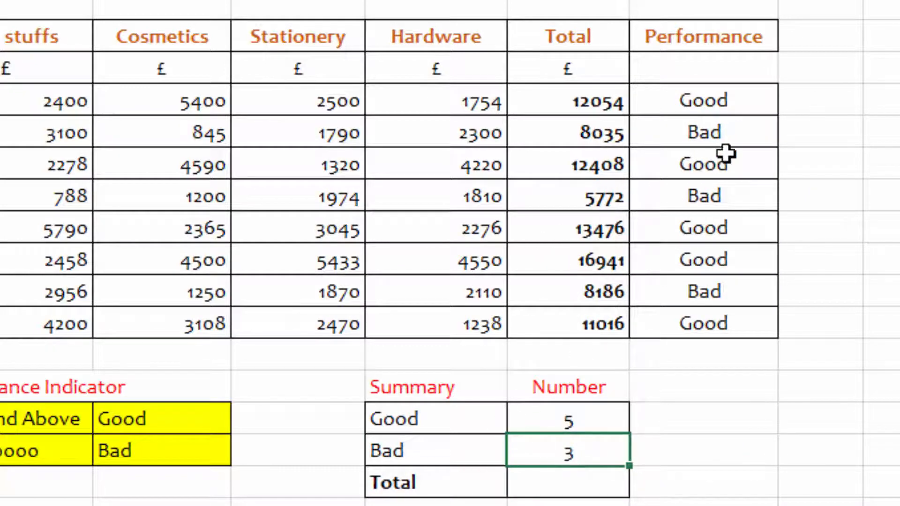
pyautogui.click(720, 137)
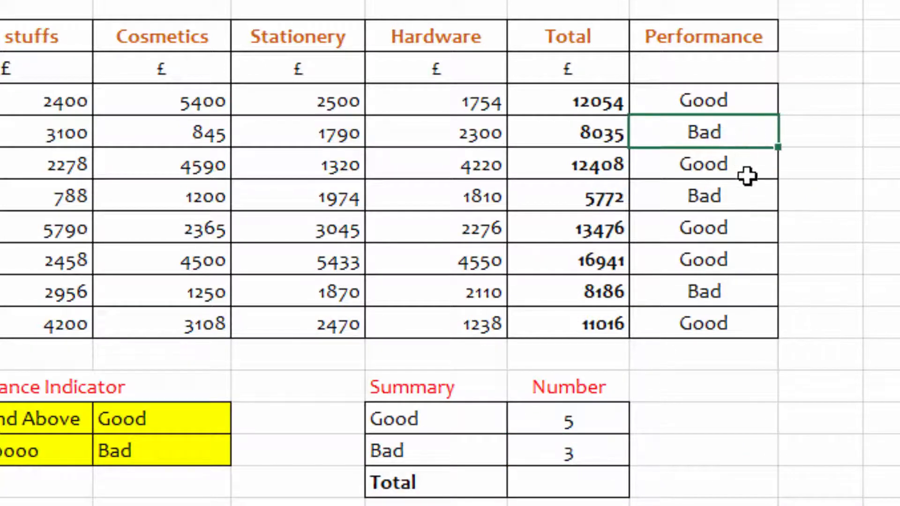
pyautogui.click(725, 199)
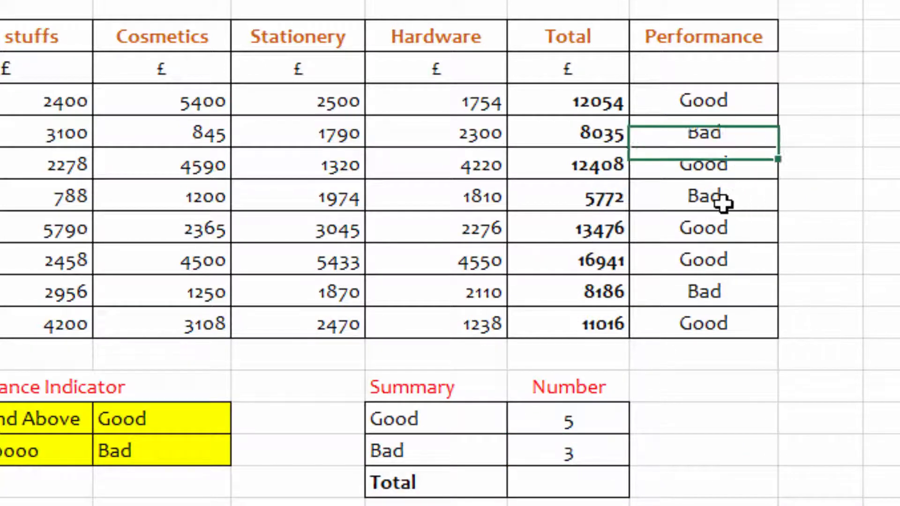
pyautogui.click(707, 291)
pyautogui.click(676, 453)
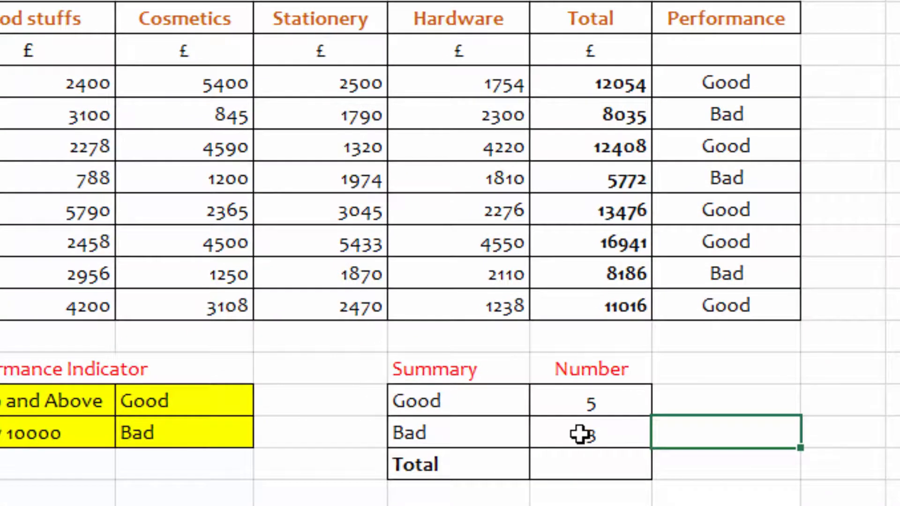
pyautogui.click(561, 449)
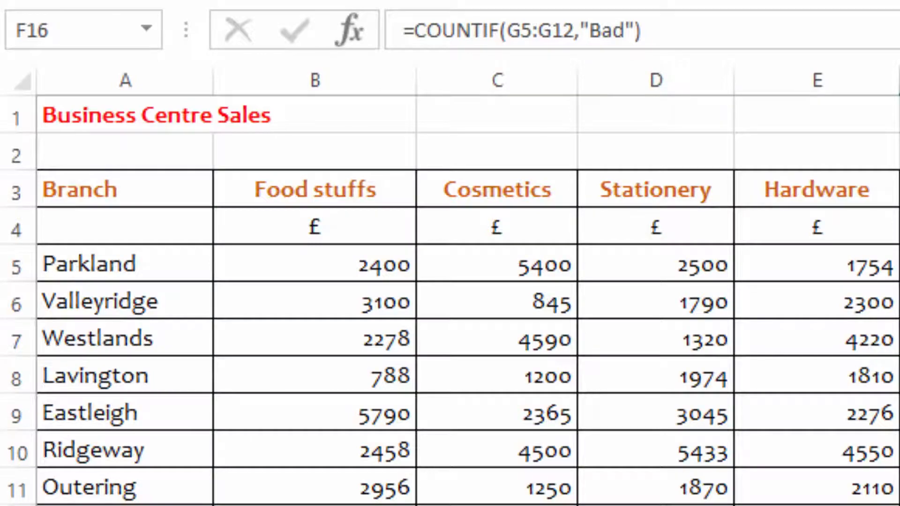
pyautogui.press('Up')
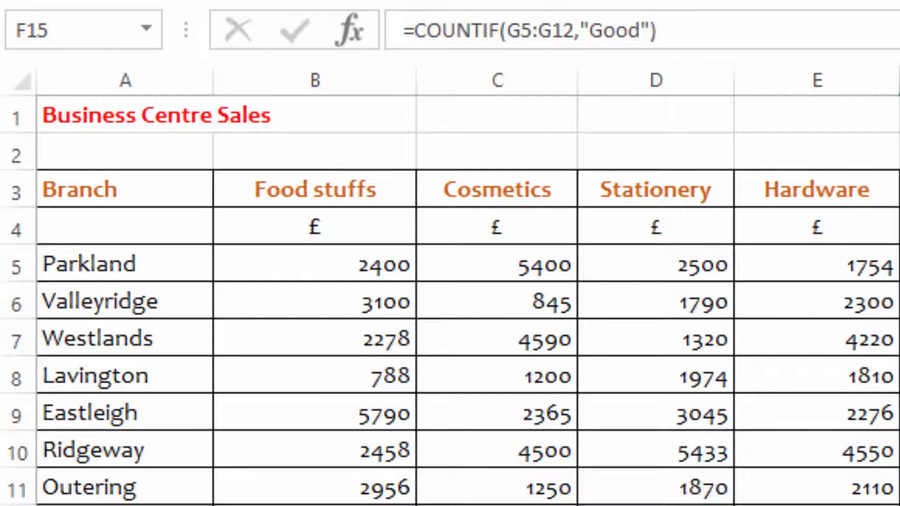
pyautogui.click(822, 388)
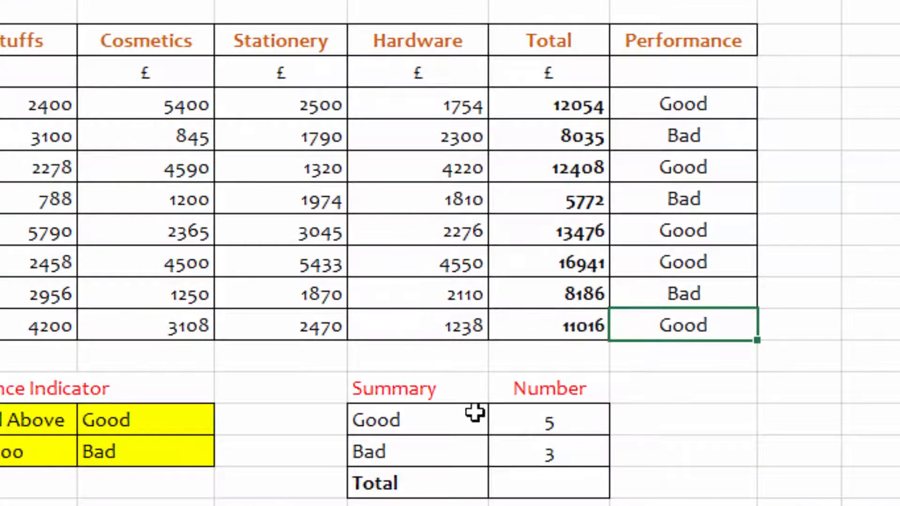
# - Enter =COUNT(D5:D12) in the summary's Total cell to count the branches from the Stationery figures
pyautogui.click(527, 484)
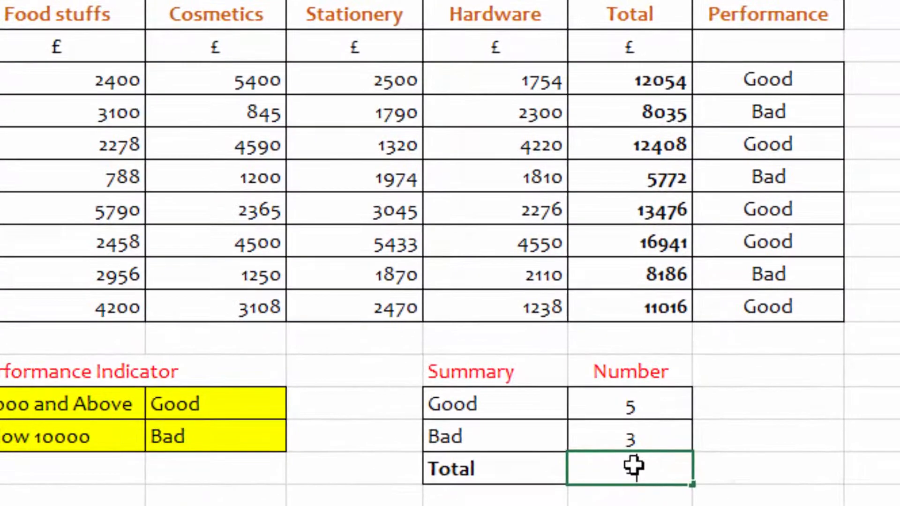
pyautogui.write('=coun')
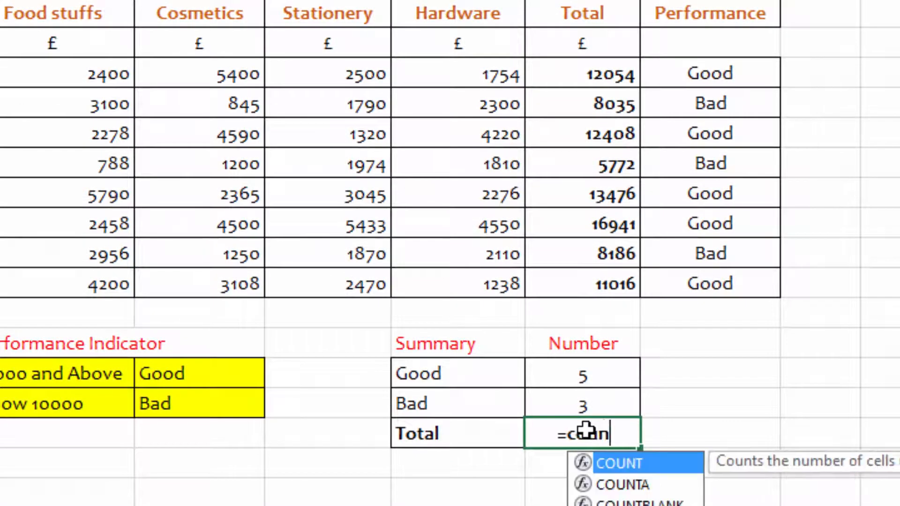
pyautogui.write('t')
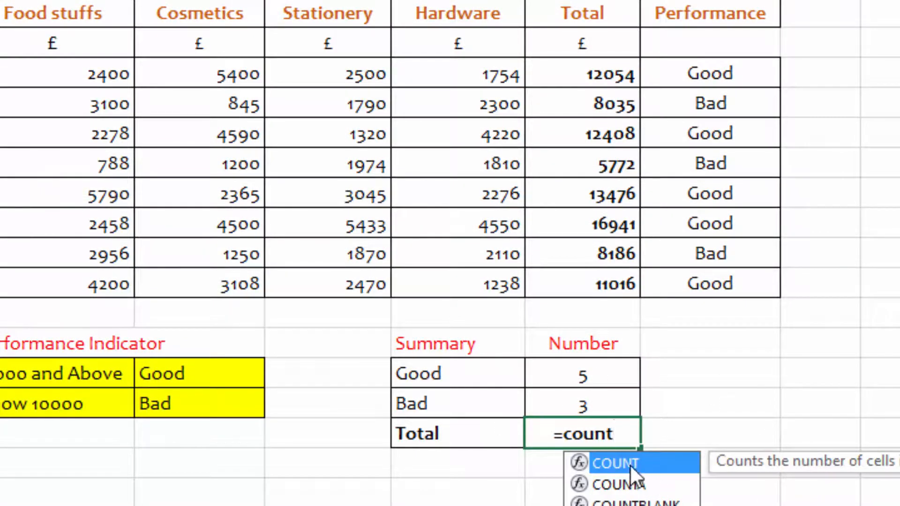
pyautogui.doubleClick(651, 466)
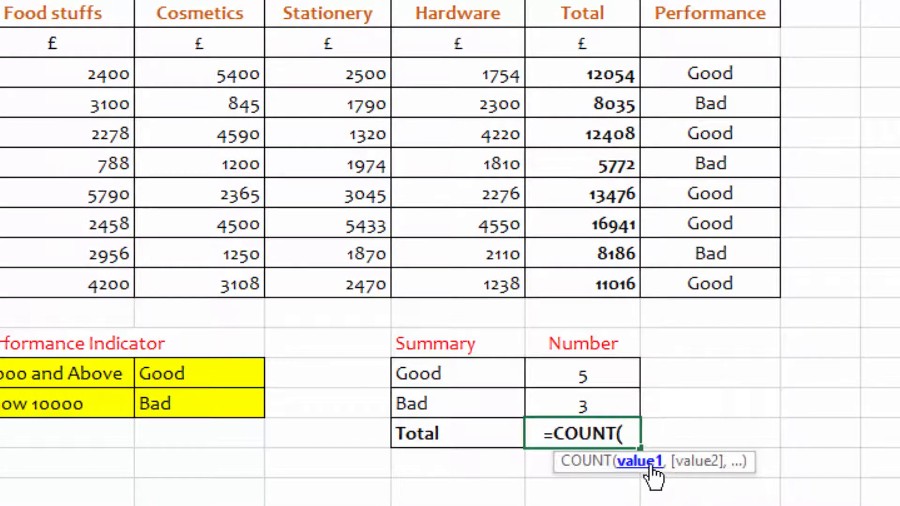
pyautogui.click(360, 72)
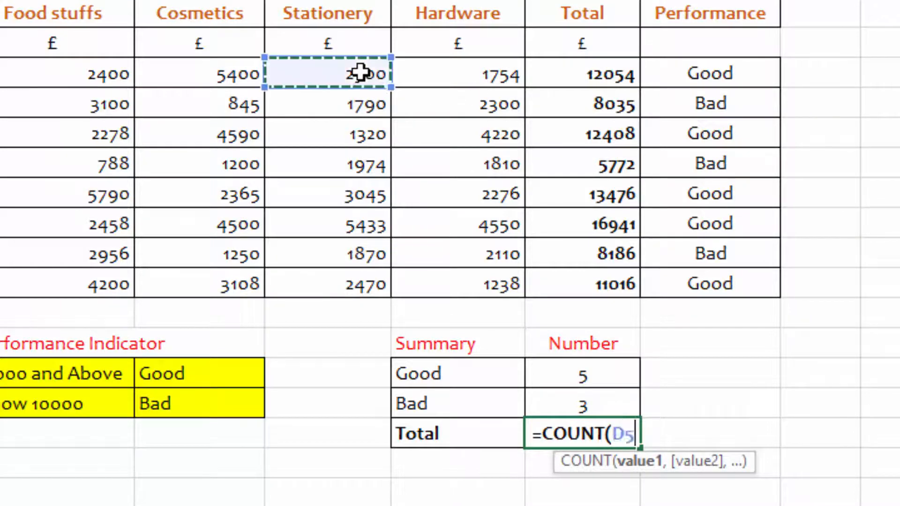
pyautogui.moveTo(360, 73); pyautogui.dragTo(361, 293)
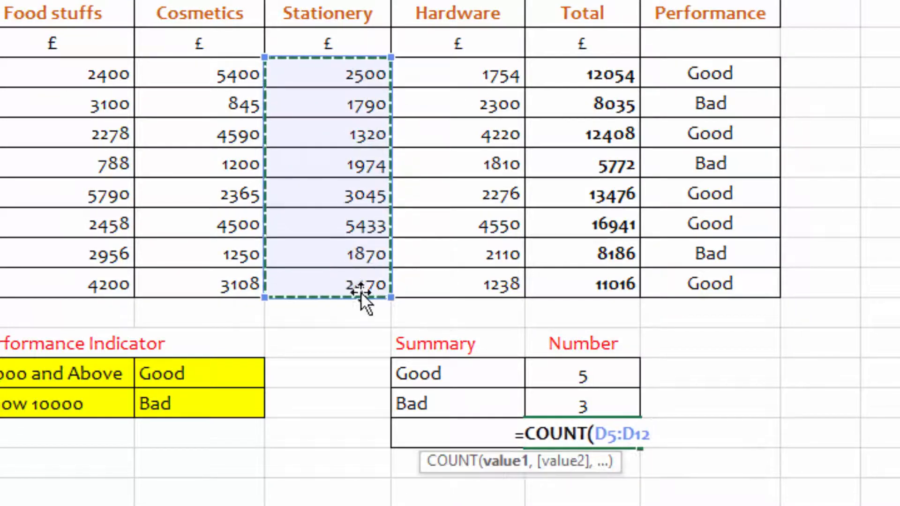
pyautogui.write(')')
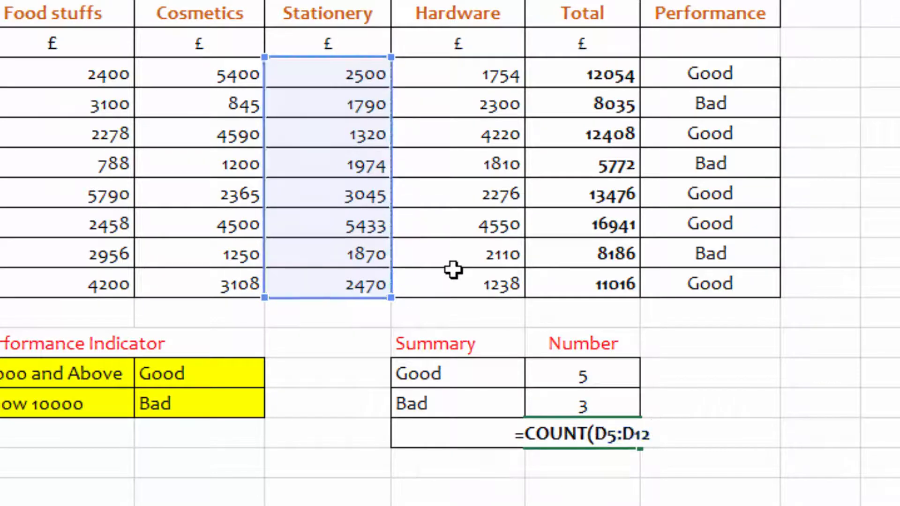
pyautogui.press('Return')
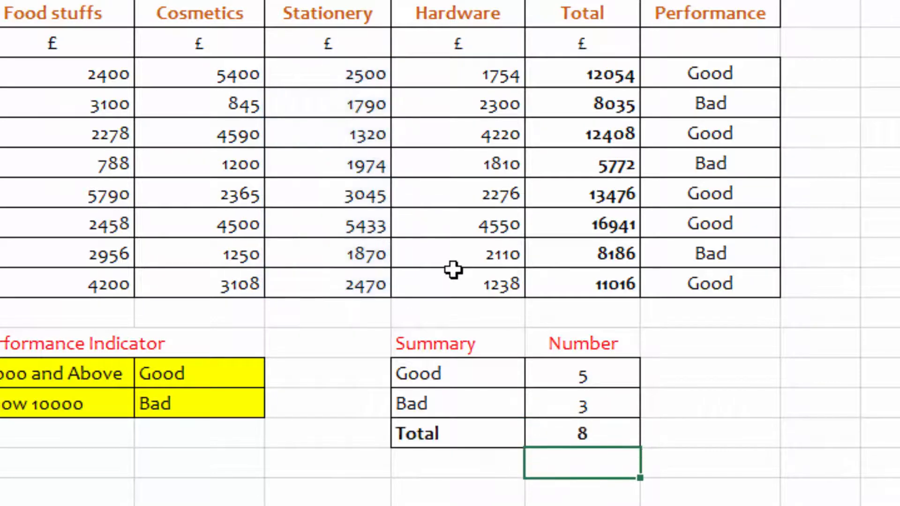
# - Check the summary's Good and Bad counts against its Total, and review the Total cell's COUNT formula
pyautogui.click(593, 432)
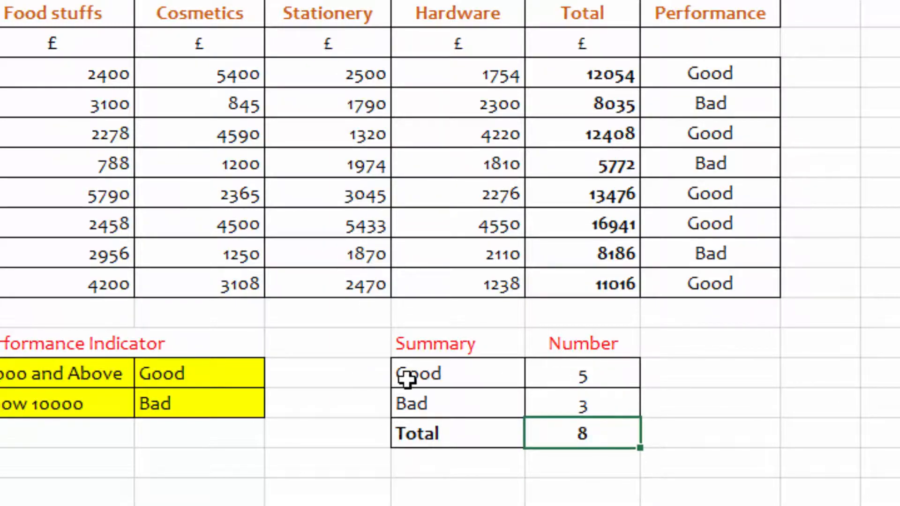
pyautogui.click(406, 379)
pyautogui.click(589, 378)
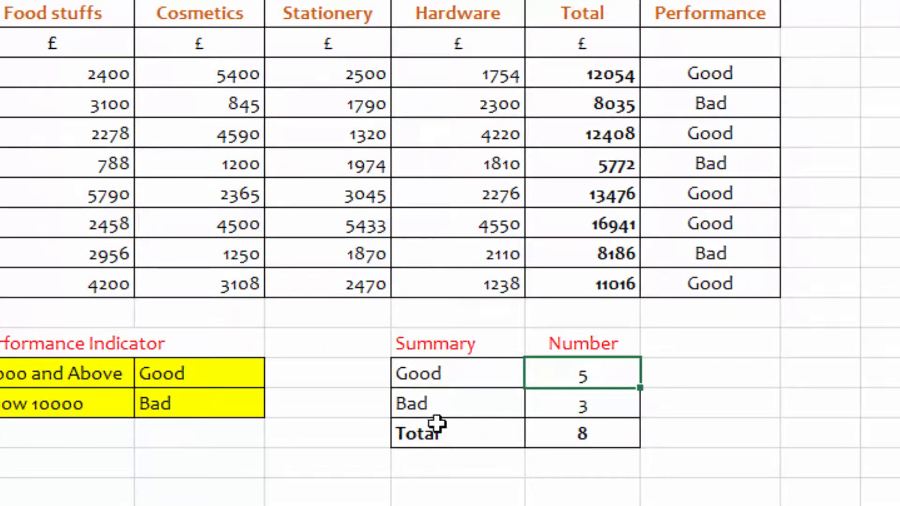
pyautogui.click(428, 406)
pyautogui.click(597, 406)
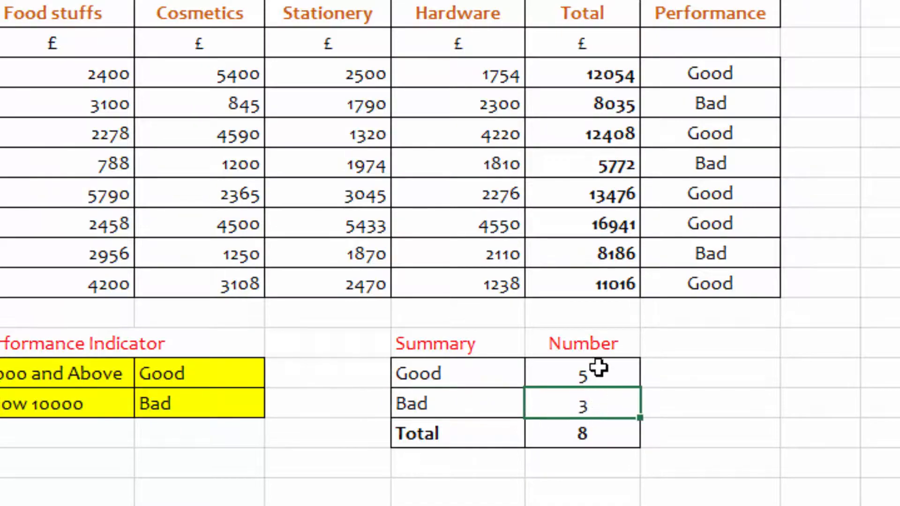
pyautogui.click(579, 434)
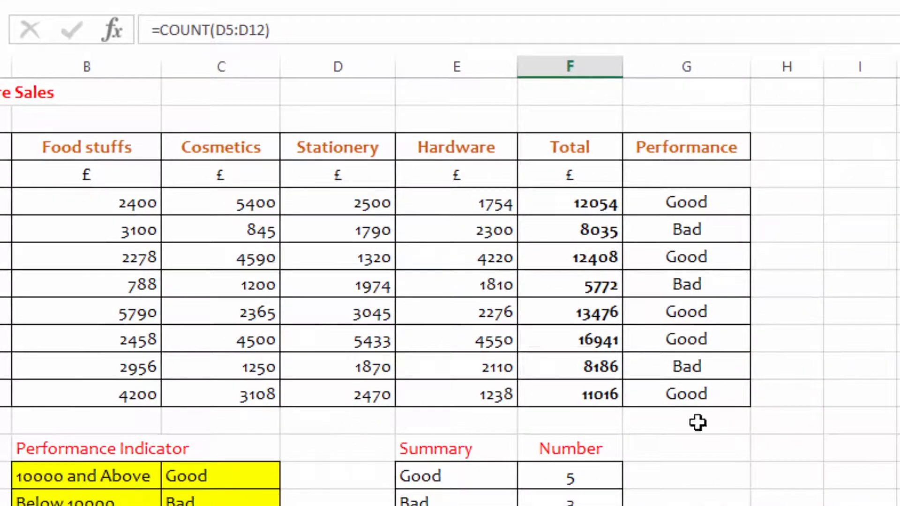
pyautogui.click(864, 424)
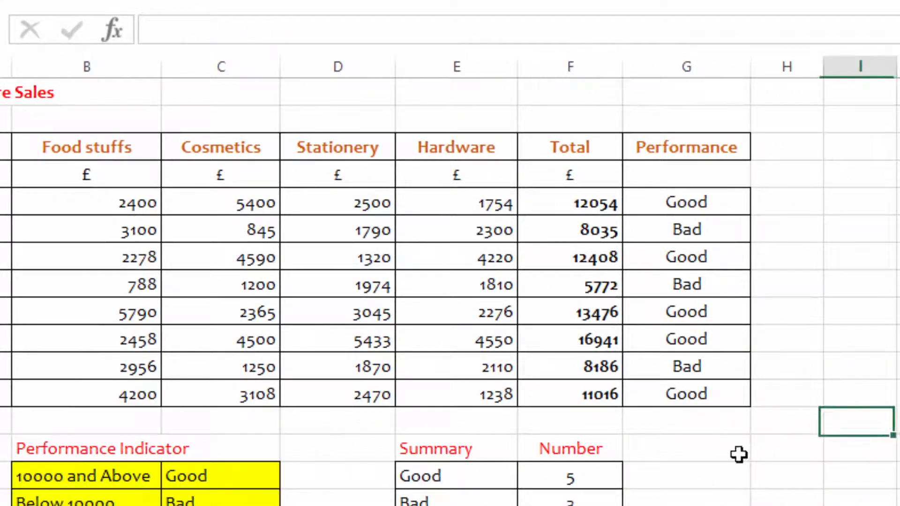
# - Try counting the branch names with =COUNT(A5:A12) in cell C18, and clear the test formula from the cell
pyautogui.click(265, 471)
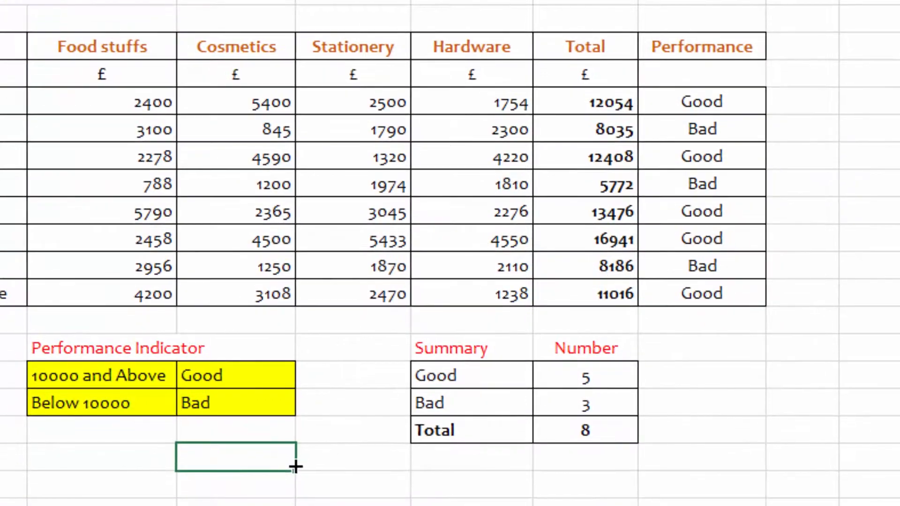
pyautogui.write('=coun')
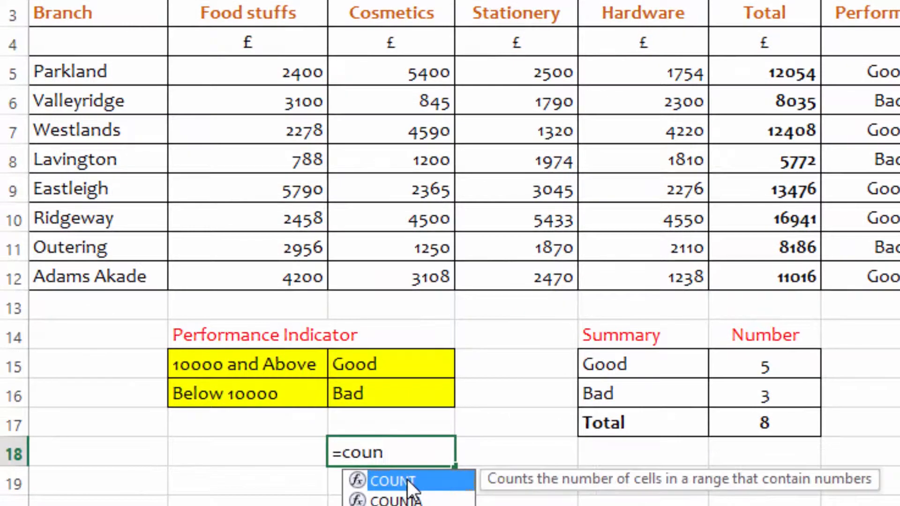
pyautogui.doubleClick(239, 485)
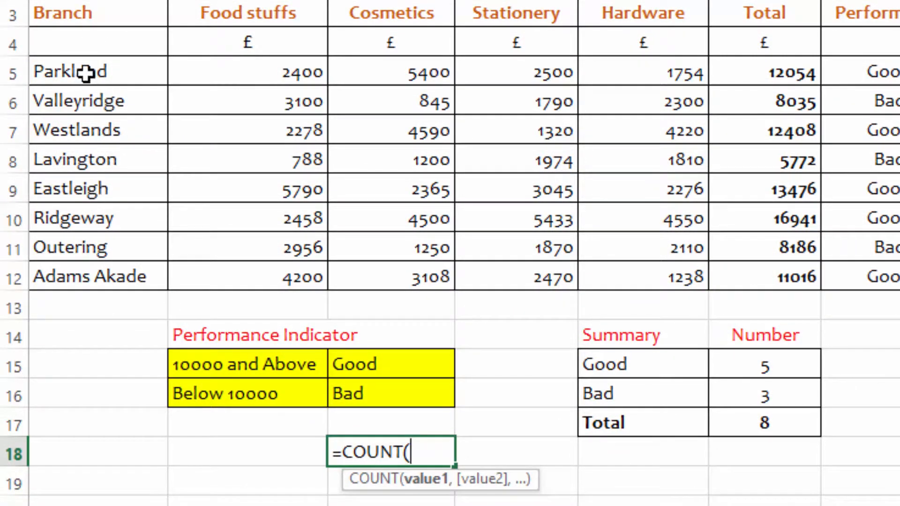
pyautogui.moveTo(85, 73); pyautogui.dragTo(88, 274)
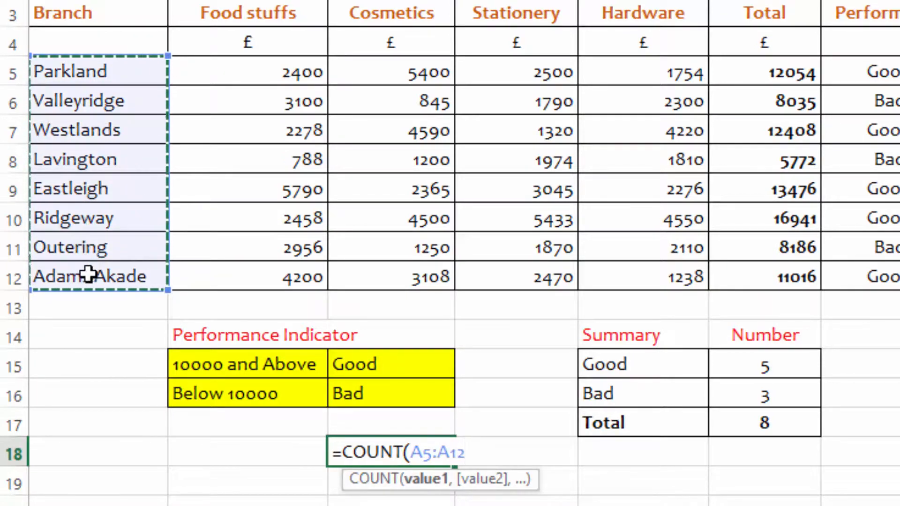
pyautogui.press('Return')
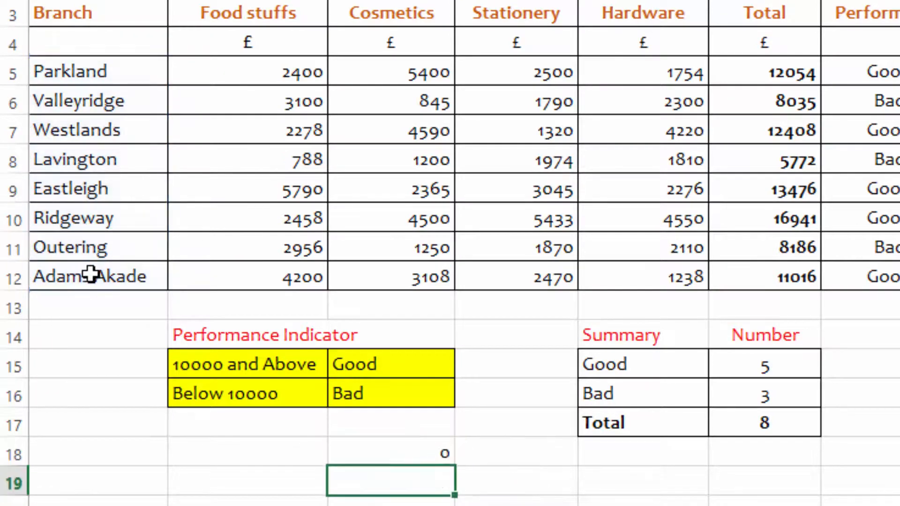
pyautogui.click(408, 445)
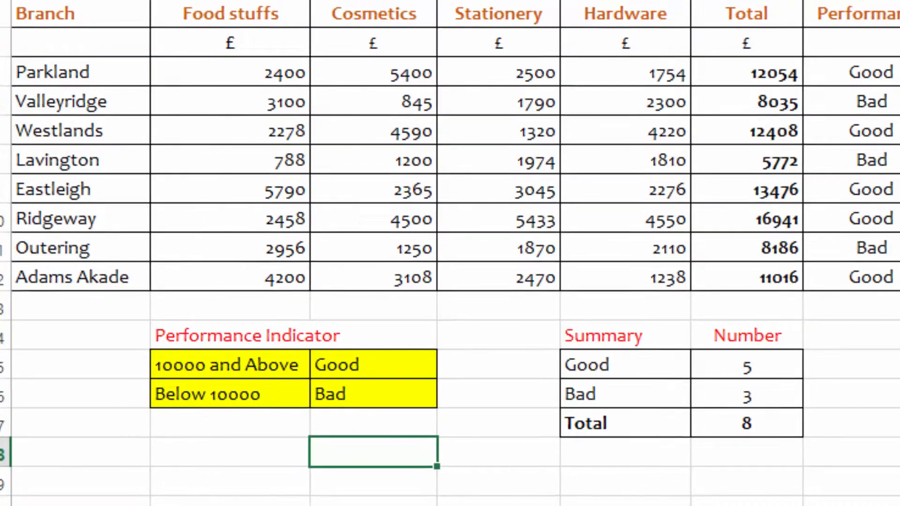
pyautogui.click(885, 365)
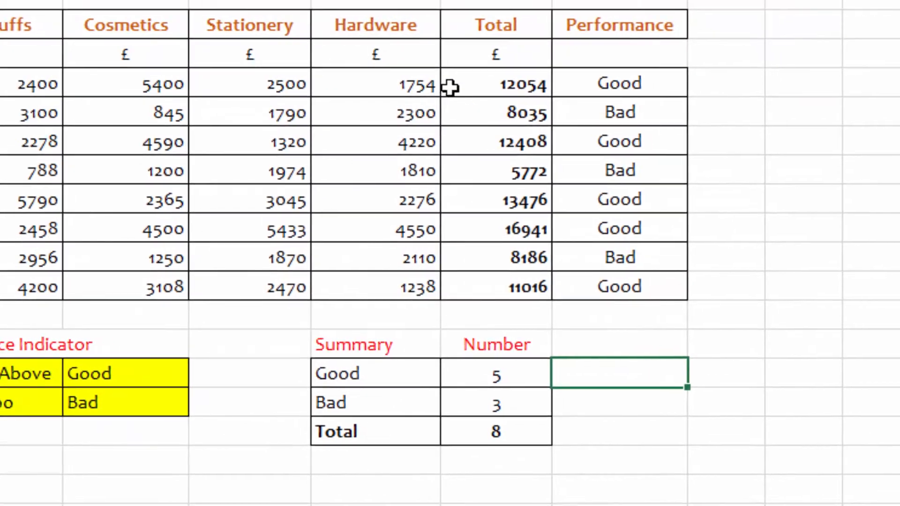
pyautogui.click(809, 114)
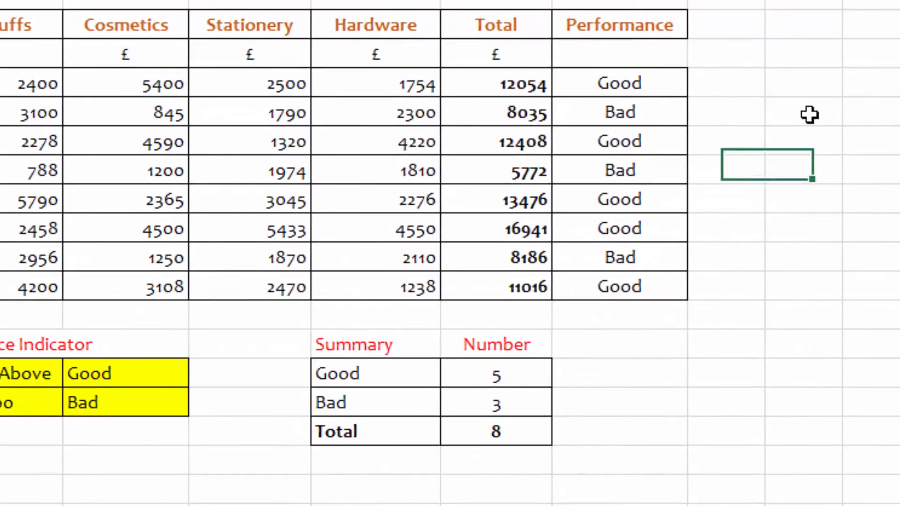